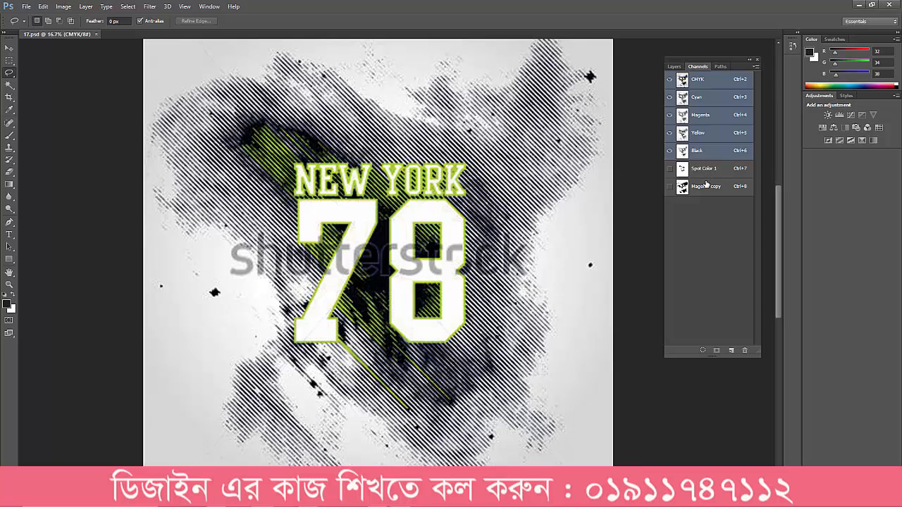
# Step: Examine the composite artwork alongside the Black, Spot Color 1 and Magenta copy channels
pyautogui.click(670, 186)
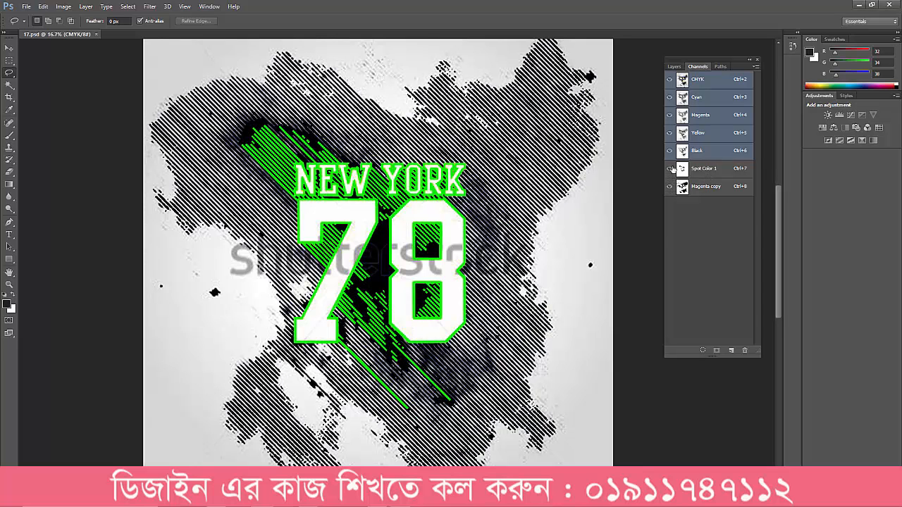
pyautogui.click(670, 169)
pyautogui.click(670, 187)
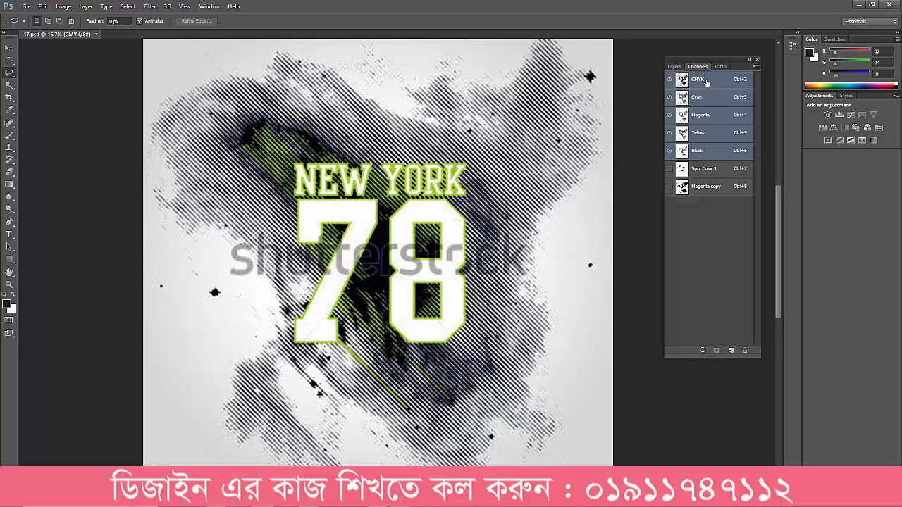
pyautogui.click(710, 152)
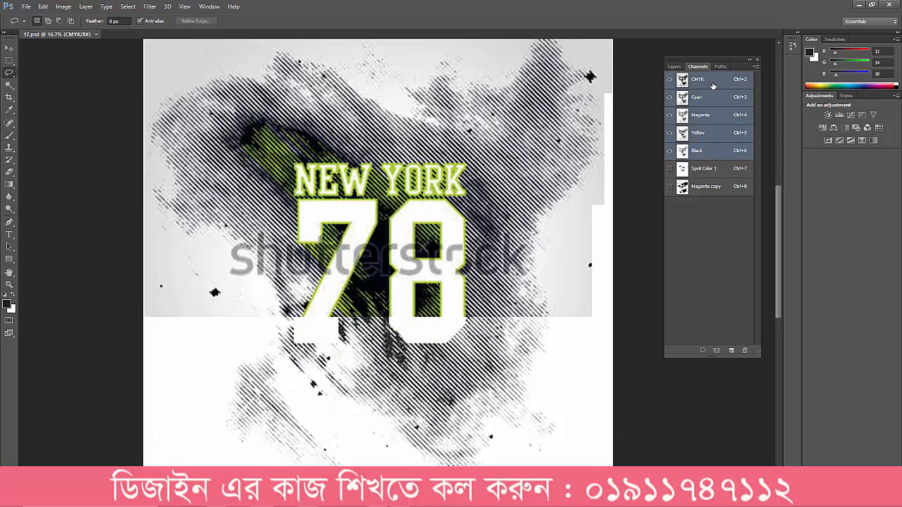
pyautogui.click(712, 83)
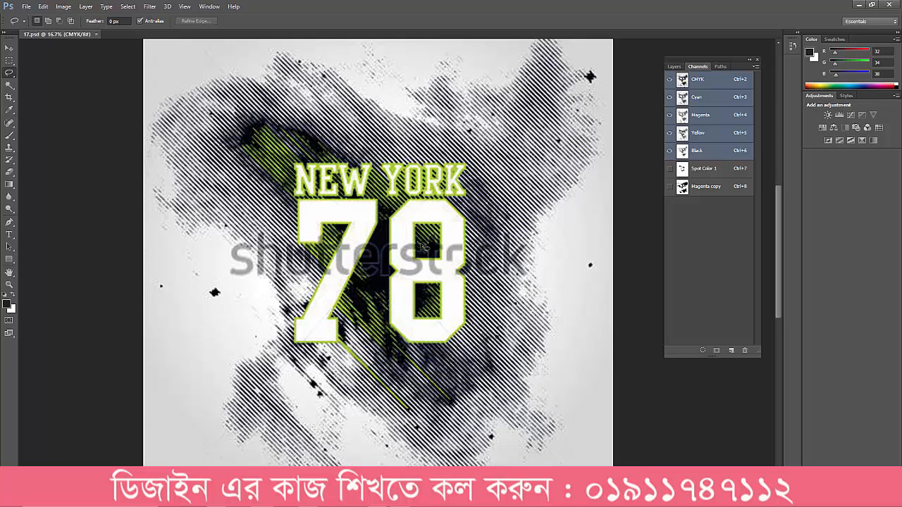
pyautogui.scroll(-1, 524, 197)
pyautogui.scroll(-1, 535, 194)
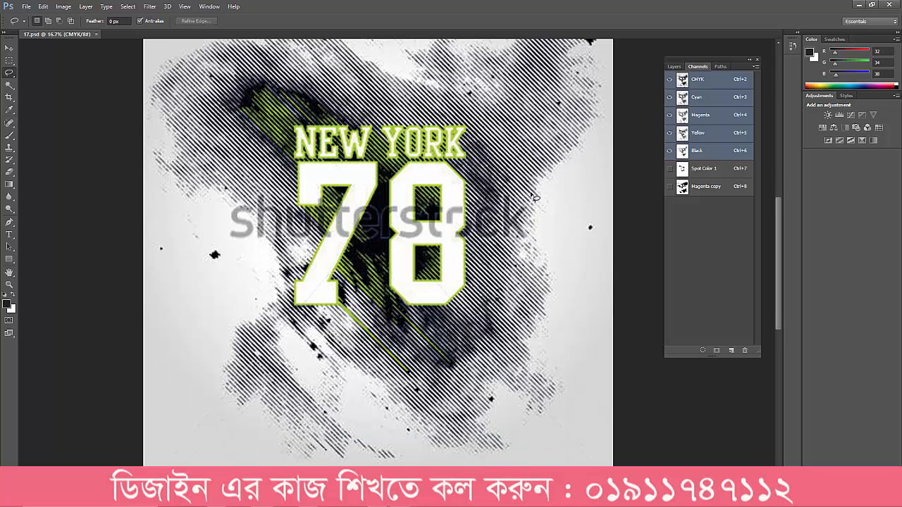
pyautogui.scroll(3, 535, 195)
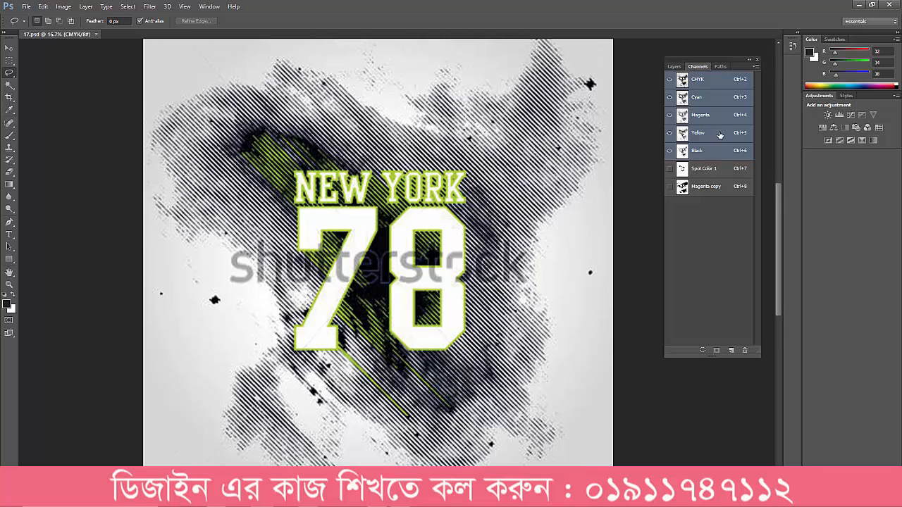
pyautogui.click(707, 172)
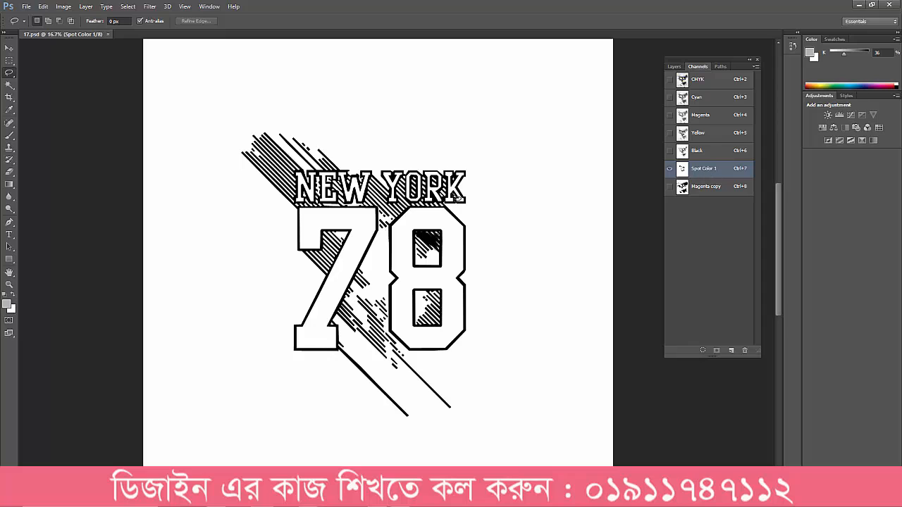
pyautogui.click(703, 80)
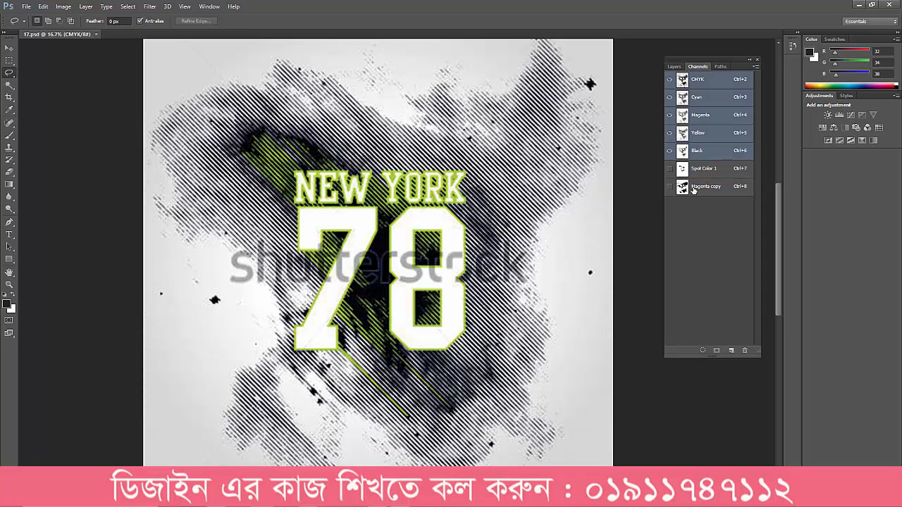
# Step: Toggle the visibility of Spot Color 1 over the CMYK composite to compare the green artwork with the original
pyautogui.click(668, 168)
pyautogui.click(669, 168)
pyautogui.click(668, 168)
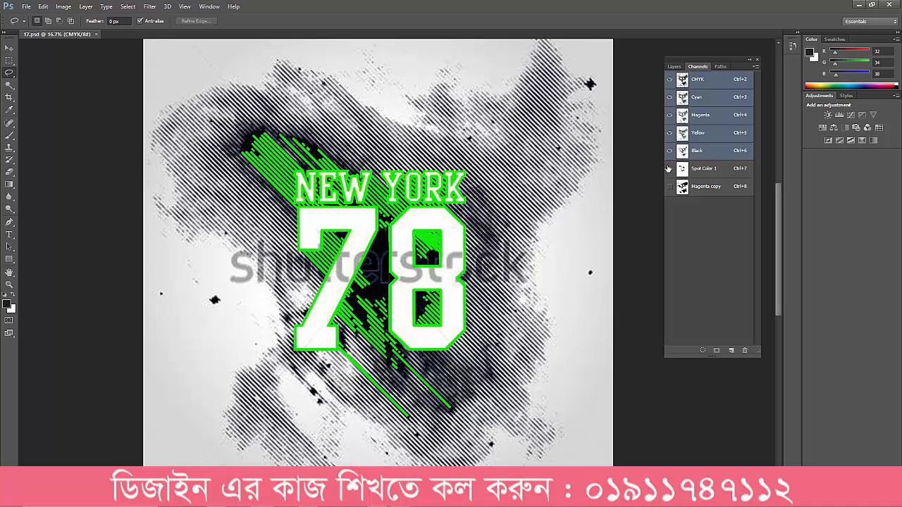
pyautogui.click(668, 168)
pyautogui.doubleClick(668, 168)
pyautogui.click(668, 169)
pyautogui.click(669, 169)
pyautogui.click(668, 168)
# Step: Toggle the visibility of Magenta copy over the composite to compare the black halftone separation with the original
pyautogui.click(669, 188)
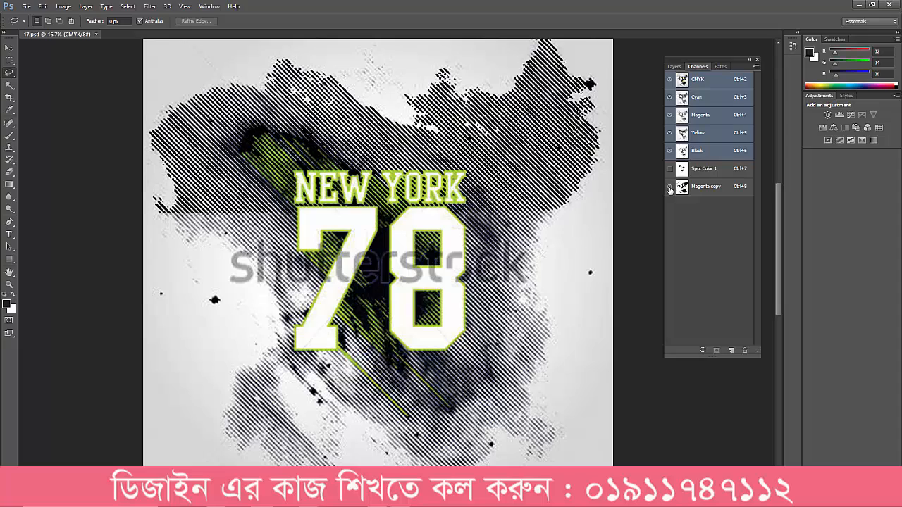
pyautogui.click(669, 187)
pyautogui.click(669, 187)
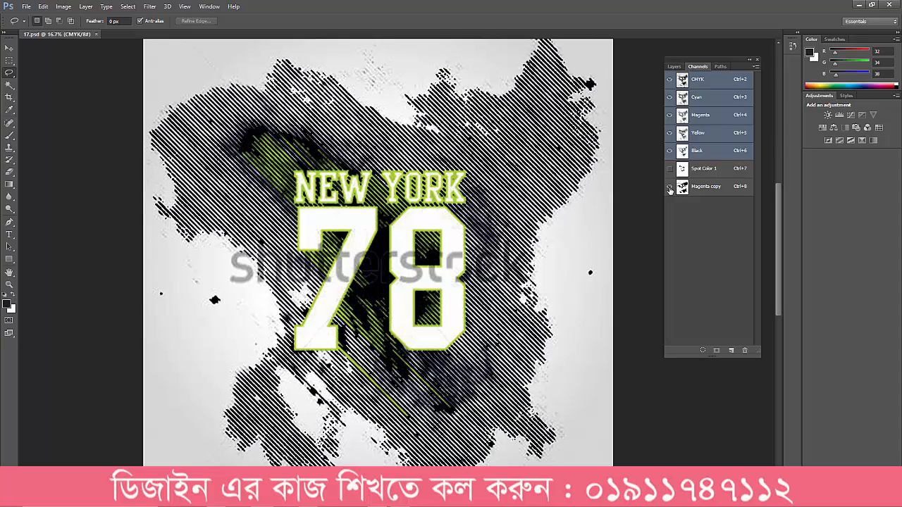
pyautogui.click(669, 188)
pyautogui.click(669, 187)
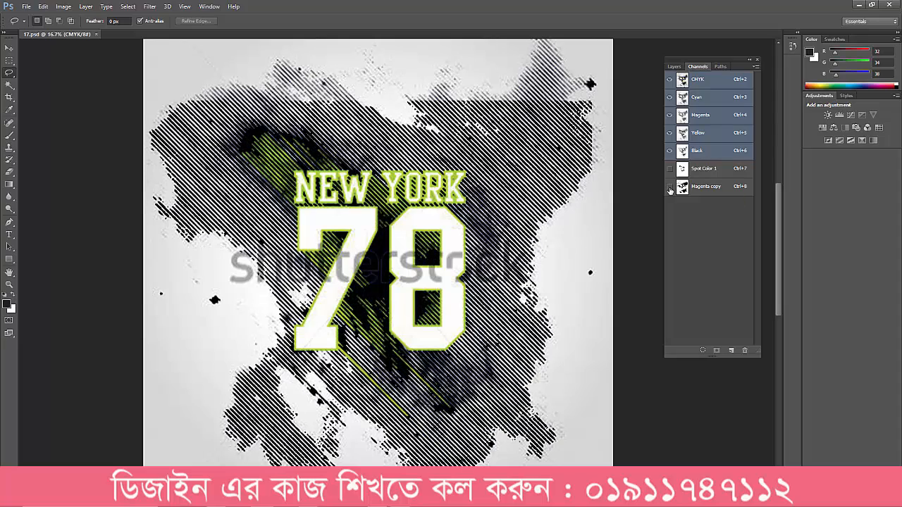
pyautogui.click(670, 187)
pyautogui.click(669, 187)
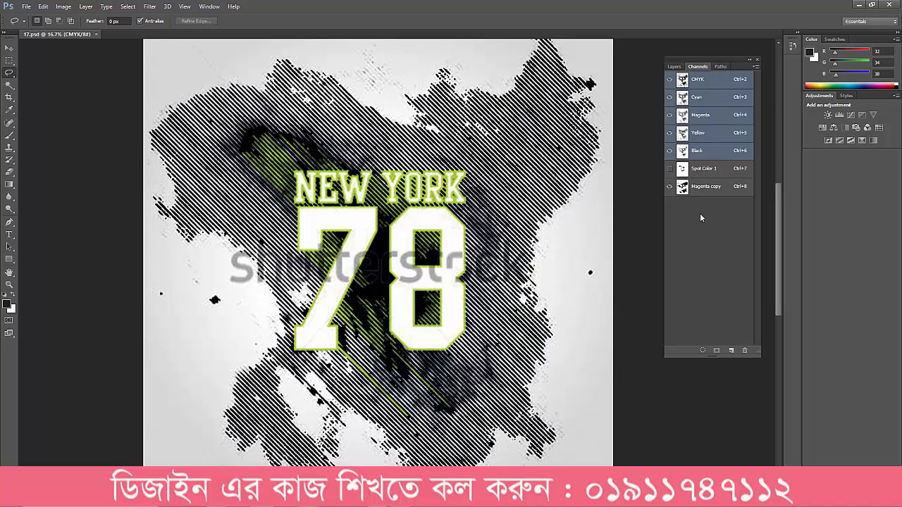
# Step: Inspect the saved Path 1 over the artwork and view the Spot Color 1 channel on its own
pyautogui.click(720, 65)
pyautogui.click(686, 81)
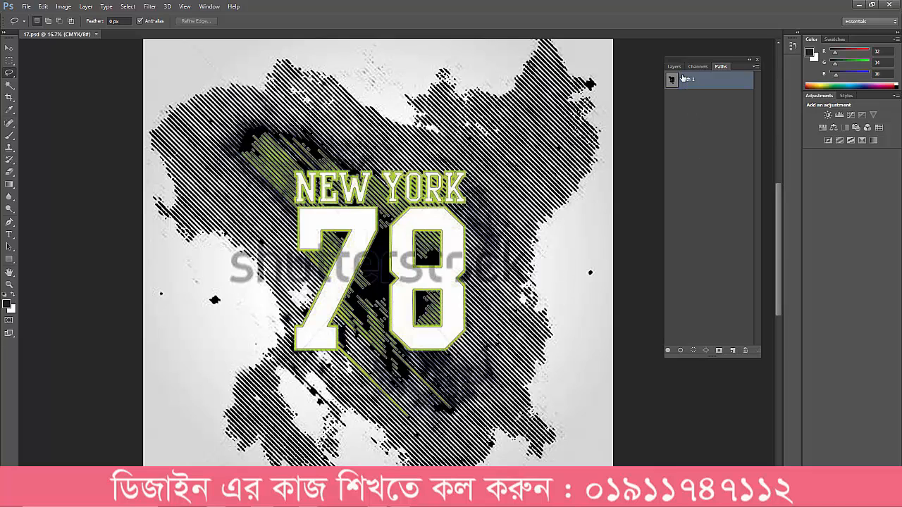
pyautogui.click(698, 67)
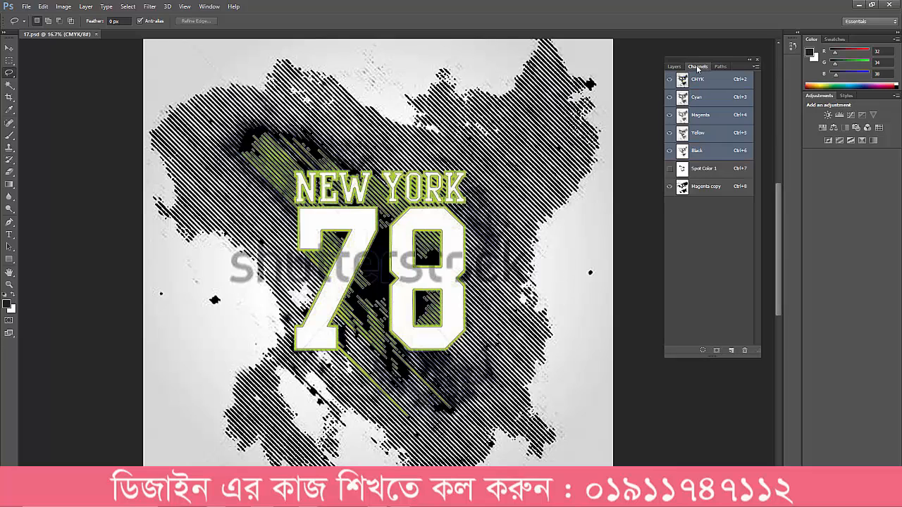
pyautogui.click(702, 170)
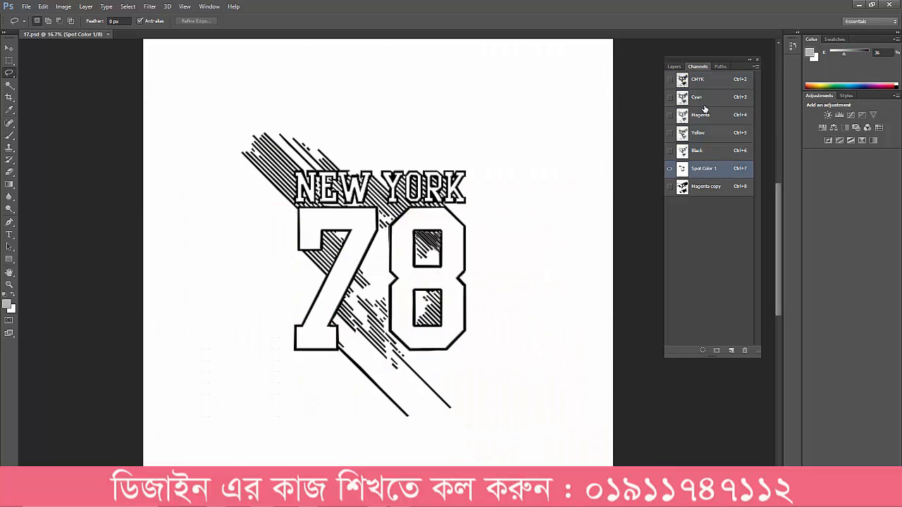
# Step: Load Path 1 as a selection and create a new alpha channel
pyautogui.click(720, 66)
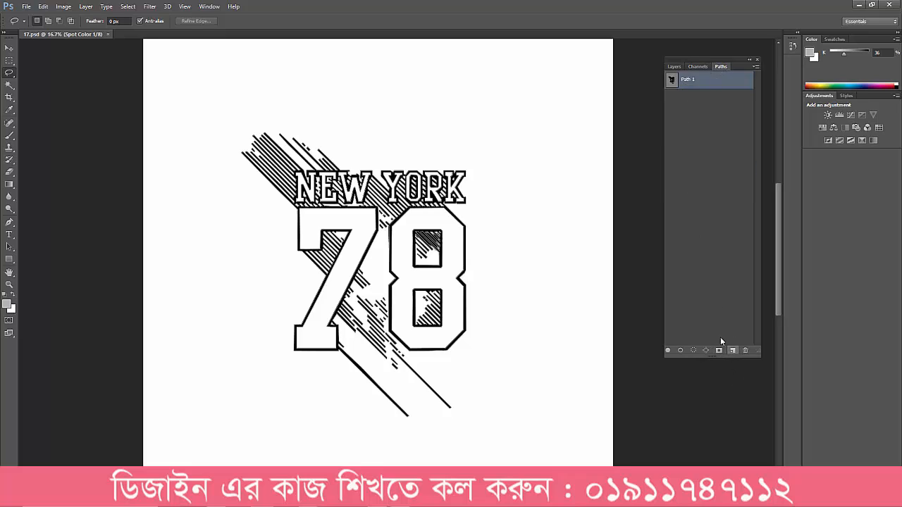
pyautogui.keyDown('ctrl'); pyautogui.click(670, 81); pyautogui.keyUp('ctrl')
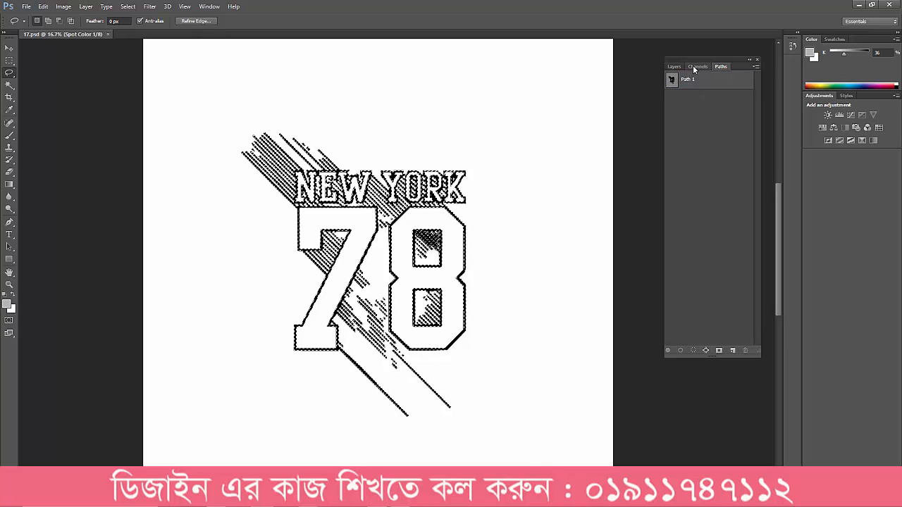
pyautogui.click(697, 66)
pyautogui.click(732, 350)
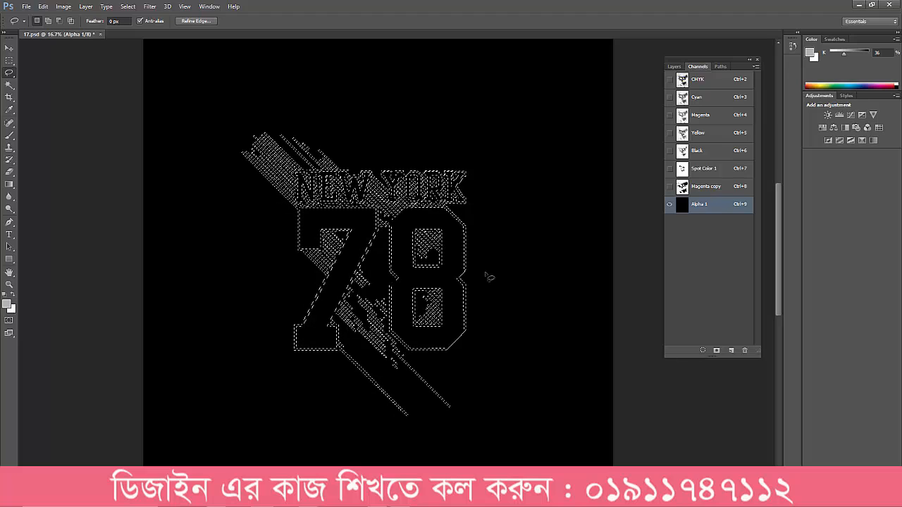
# Step: Invert the selection, fill the area around the lettering and stripes with white in the alpha channel, and deselect
pyautogui.hotkey('ctrl', 'shift', 'i')
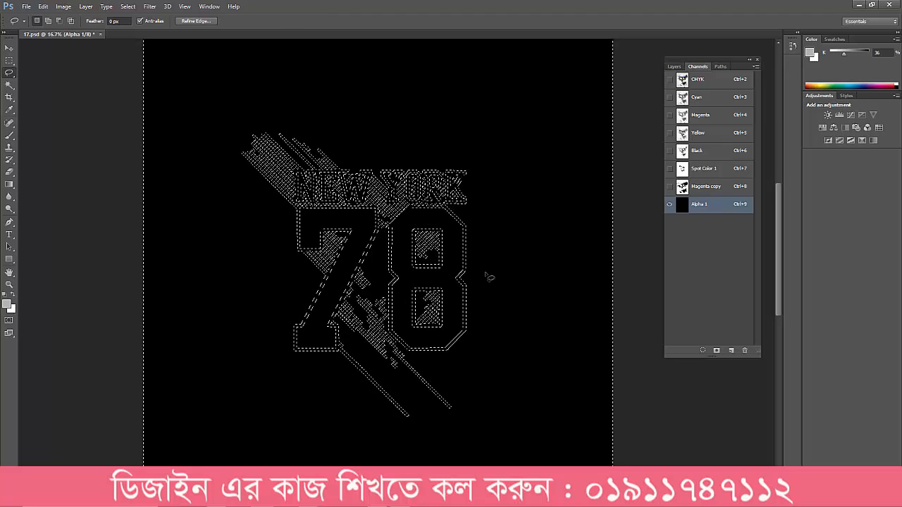
pyautogui.hotkey('shift', 'F5')
pyautogui.press('Return')
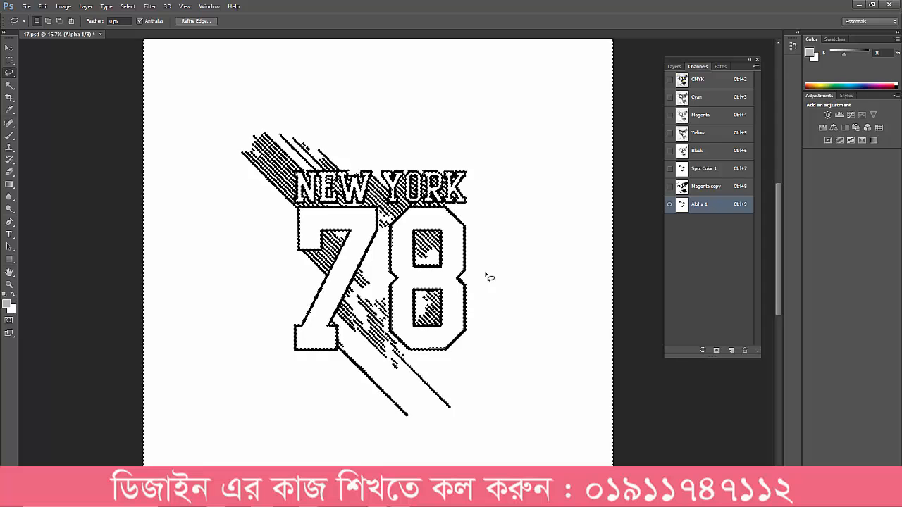
pyautogui.hotkey('ctrl', 'd')
# Step: Compare the alpha channel with the CMYK composite and set its channel options to Spot Color
pyautogui.scroll(2, 361, 187)
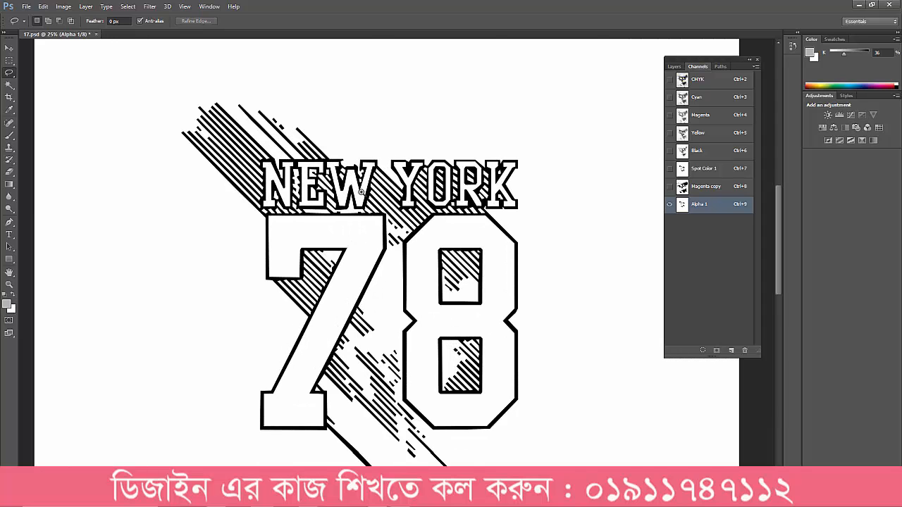
pyautogui.scroll(-2, 405, 256)
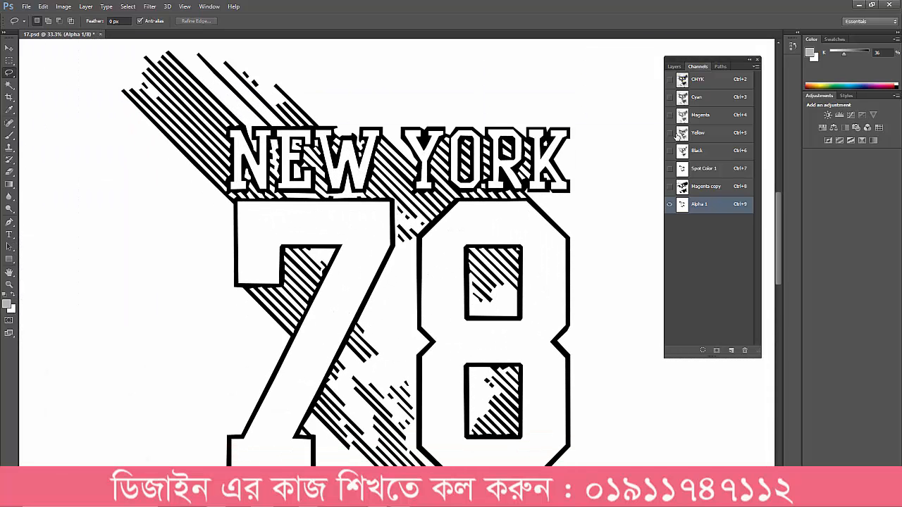
pyautogui.hotkey('ctrl', '2')
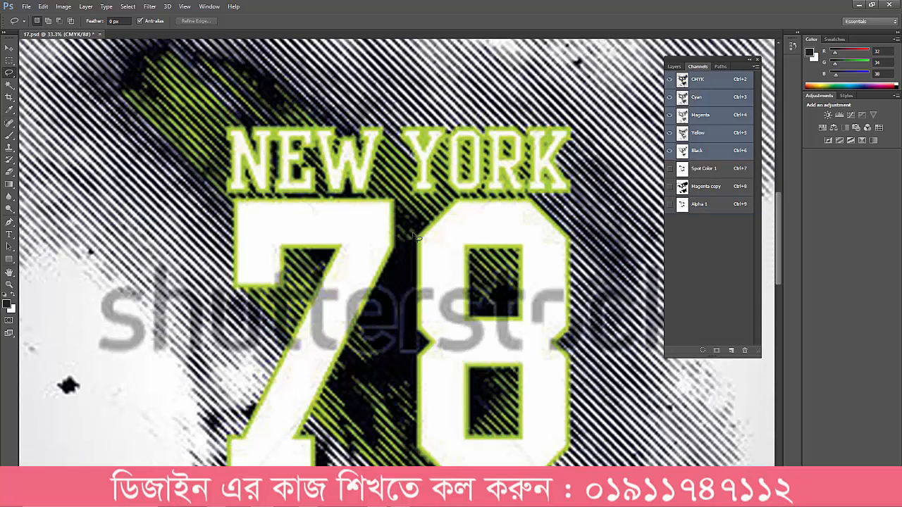
pyautogui.click(687, 204)
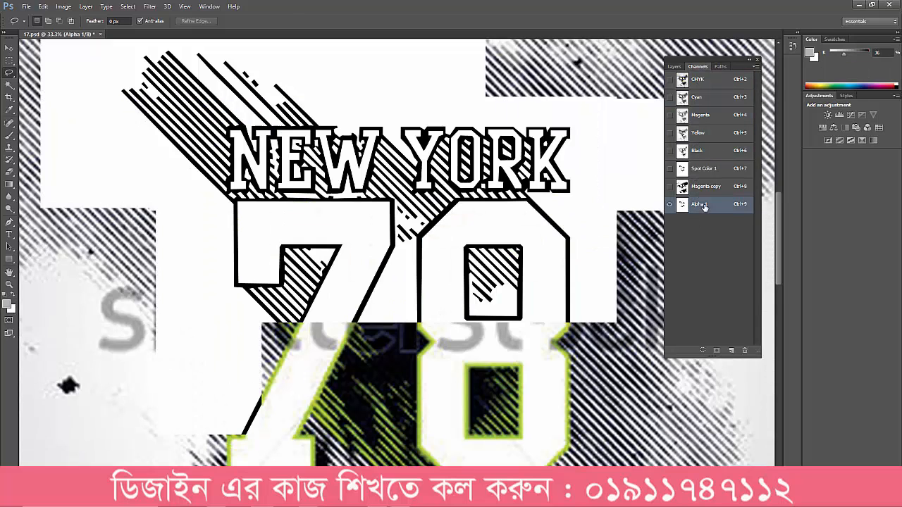
pyautogui.doubleClick(681, 205)
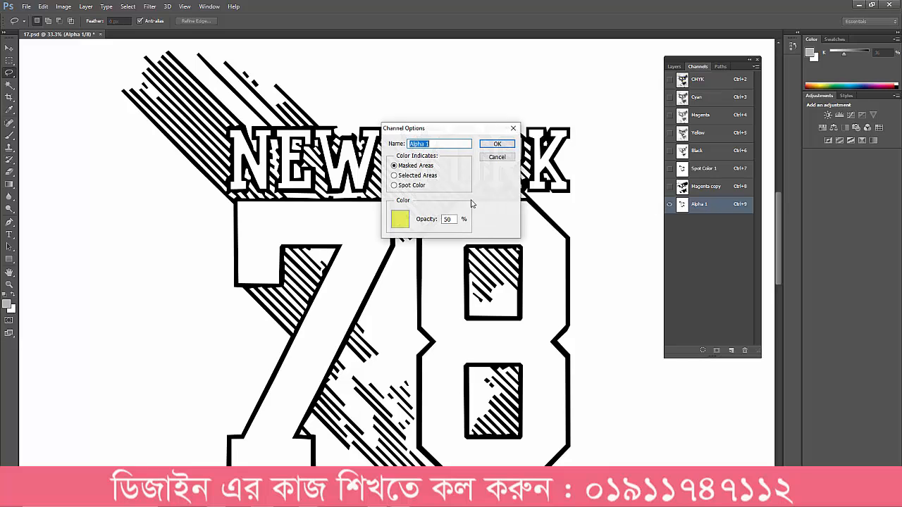
pyautogui.click(410, 186)
pyautogui.click(497, 144)
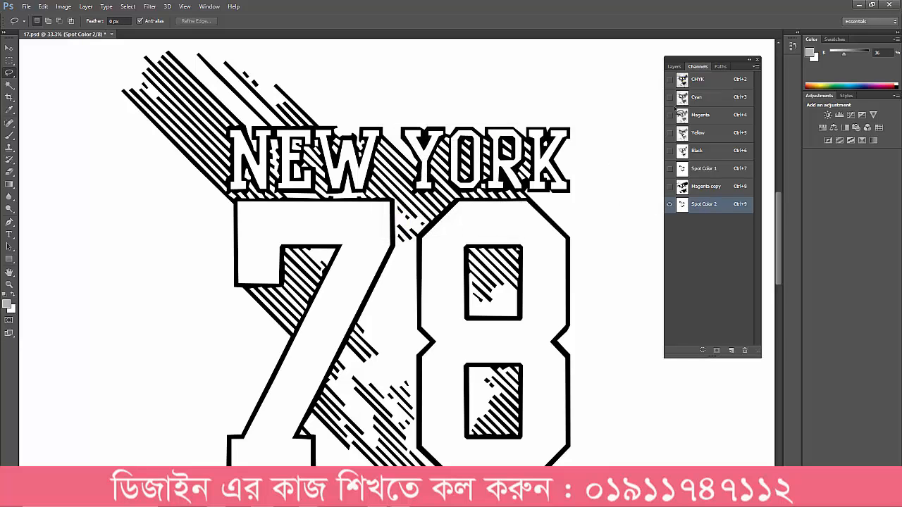
# Step: Show the CMYK composite and toggle Spot Color 2 over it to compare the new separation with the original
pyautogui.click(669, 79)
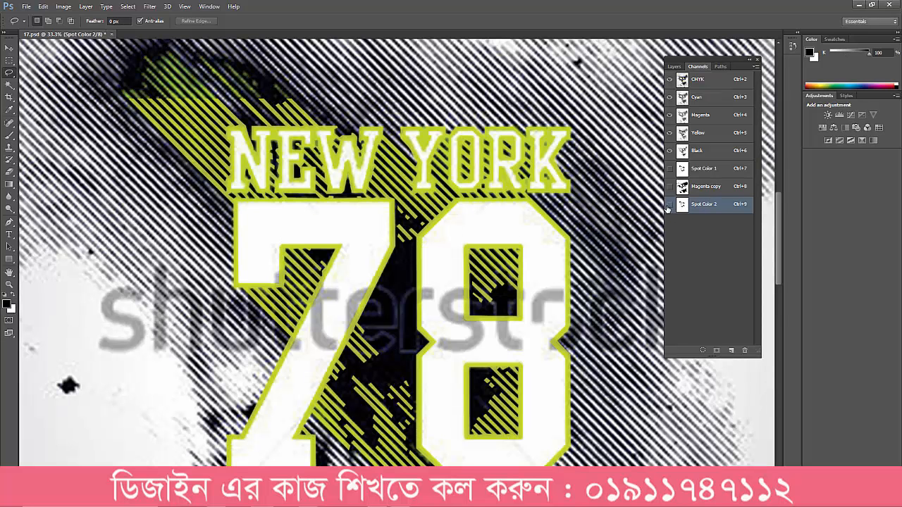
pyautogui.click(670, 204)
pyautogui.click(669, 204)
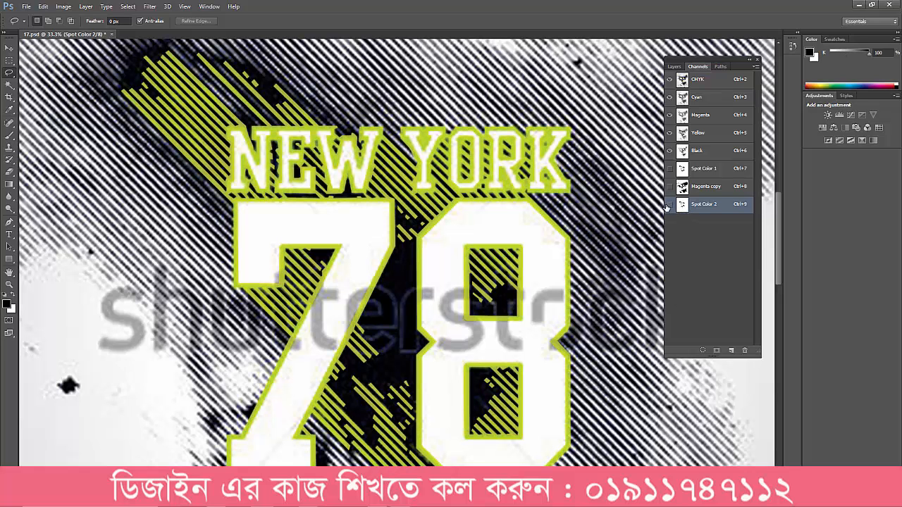
pyautogui.click(668, 205)
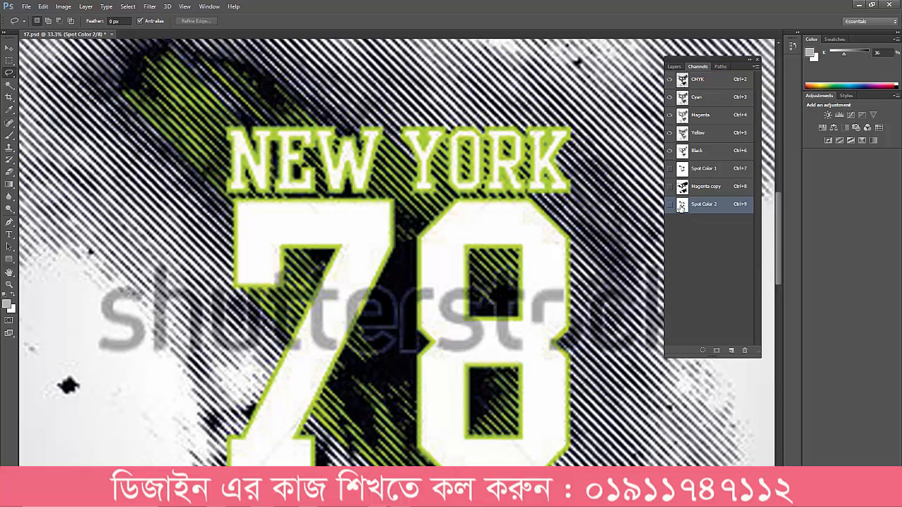
# Step: Compare the Black, Cyan and Magenta channels with the composite and duplicate the Magenta channel
pyautogui.scroll(-1, 521, 225)
pyautogui.click(707, 153)
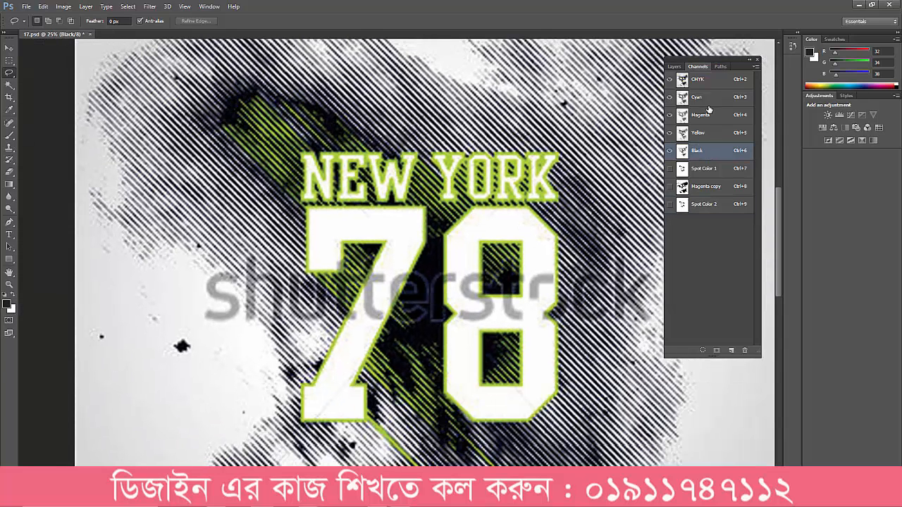
pyautogui.click(708, 103)
pyautogui.click(710, 119)
pyautogui.click(708, 83)
pyautogui.click(708, 118)
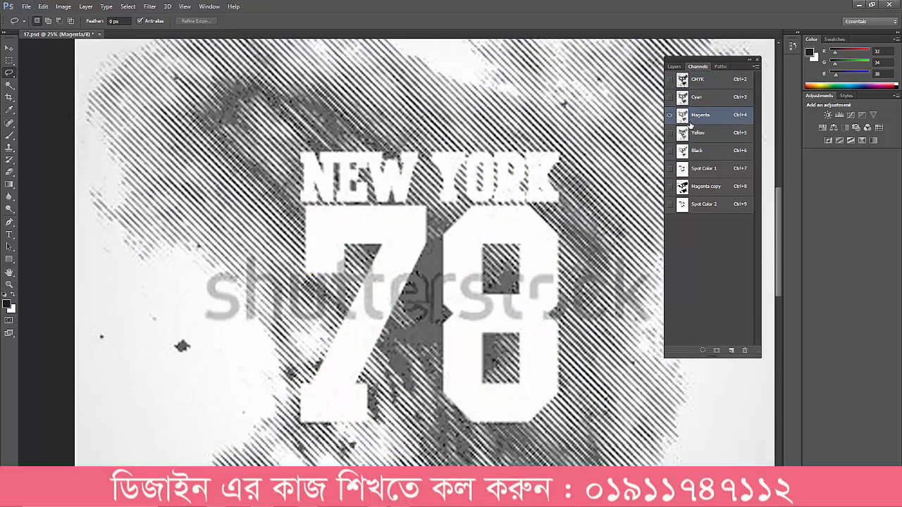
pyautogui.moveTo(703, 117); pyautogui.dragTo(731, 350)
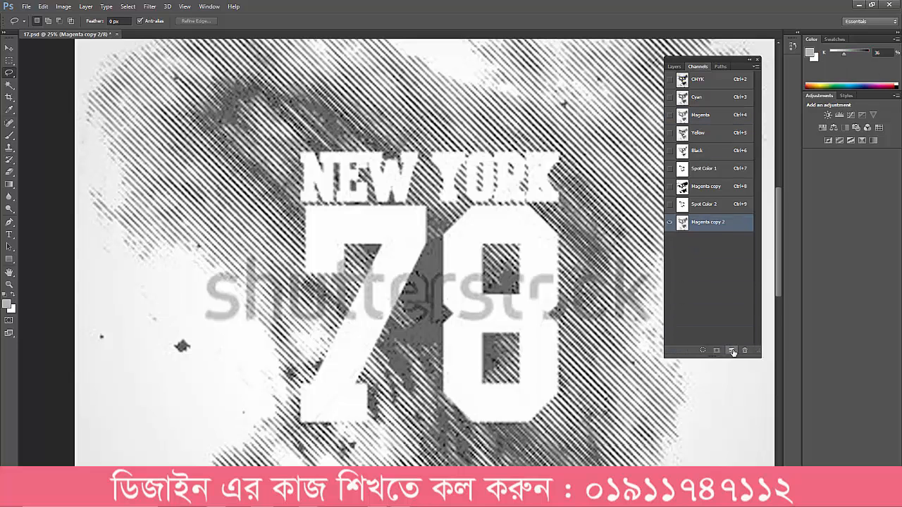
# Step: Compare Magenta copy 2 with the Spot Color 1, Spot Color 2 and Magenta copy channels
pyautogui.keyDown('alt'); pyautogui.click(591, 215); pyautogui.keyUp('alt')
pyautogui.click(711, 205)
pyautogui.click(705, 220)
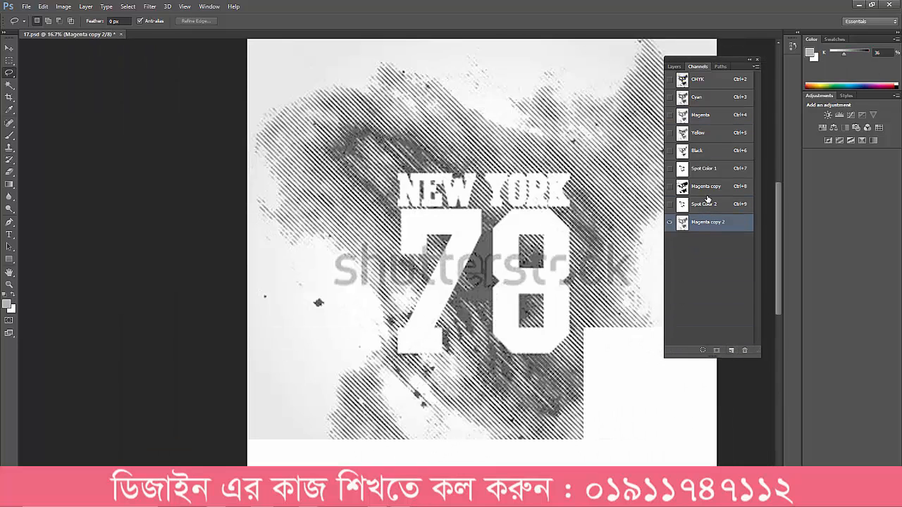
pyautogui.click(698, 174)
pyautogui.click(700, 188)
pyautogui.click(701, 221)
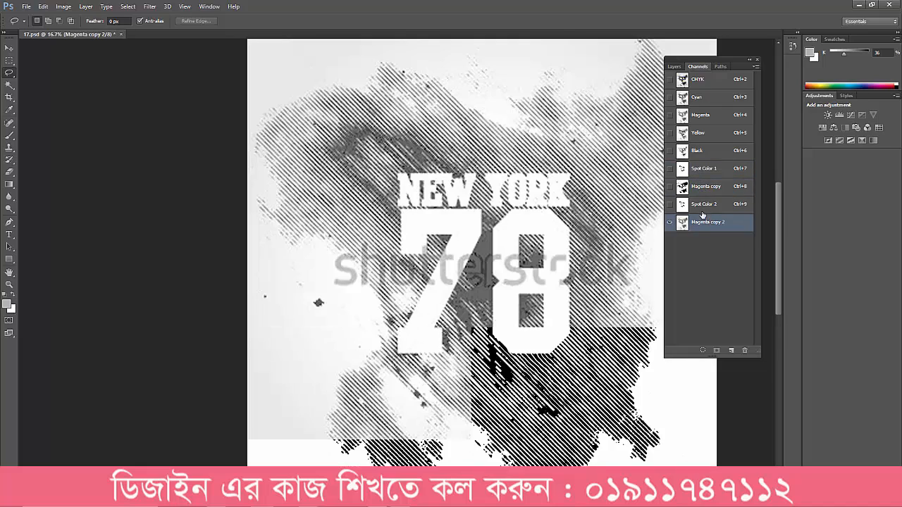
# Step: Switch between the Magenta copy and Magenta copy 2 channels to compare their line texture, finishing on Magenta copy 2
pyautogui.click(701, 187)
pyautogui.click(702, 224)
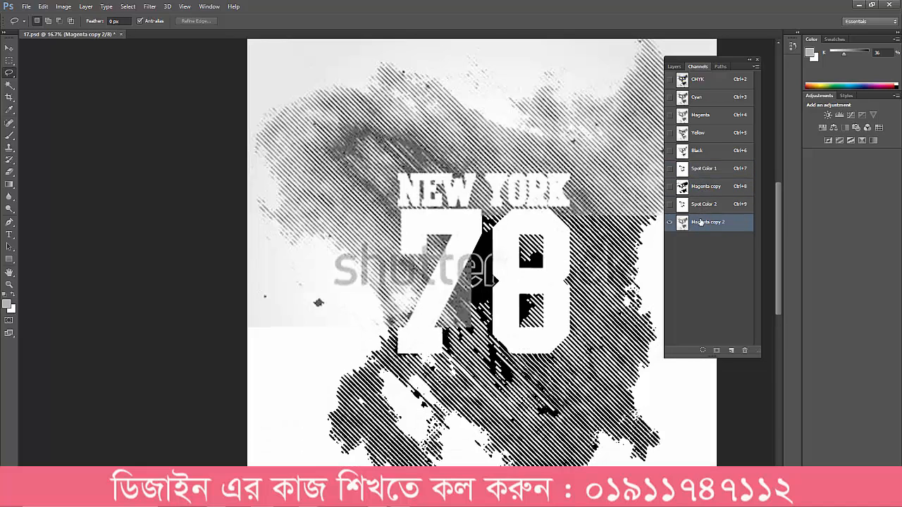
pyautogui.click(700, 193)
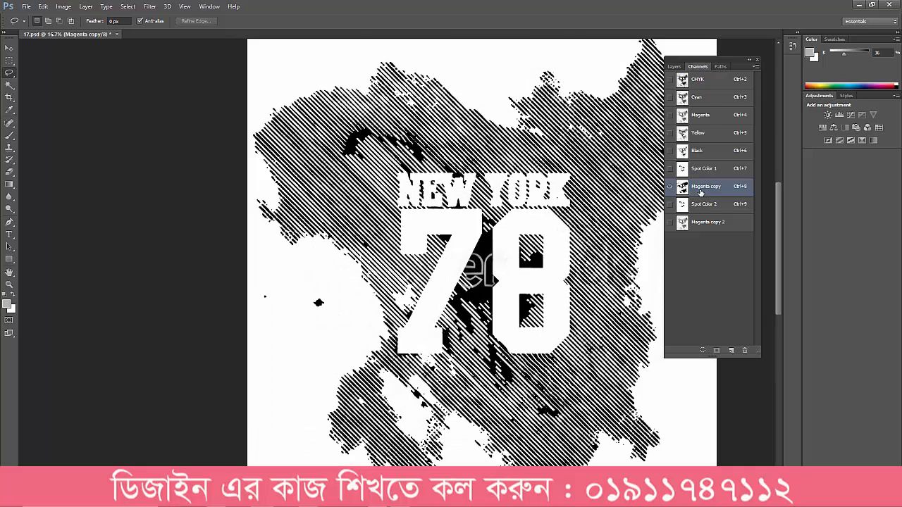
pyautogui.click(702, 222)
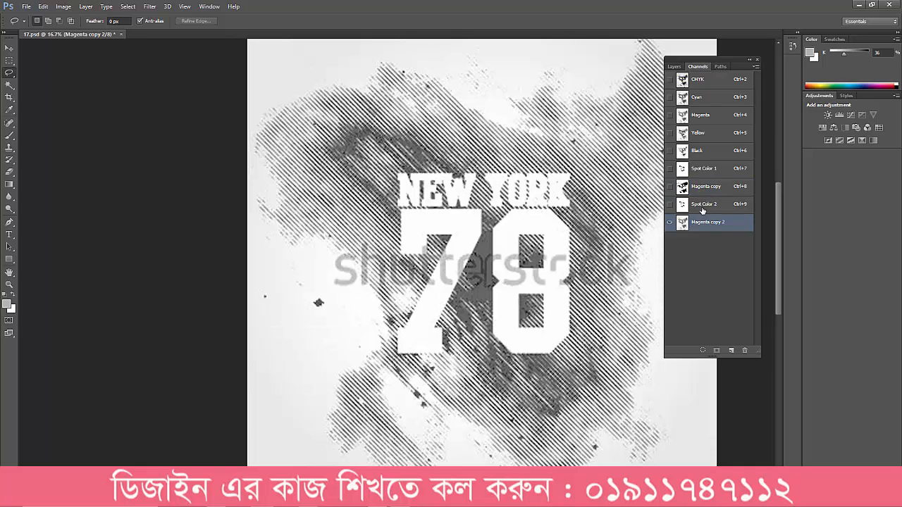
pyautogui.click(702, 188)
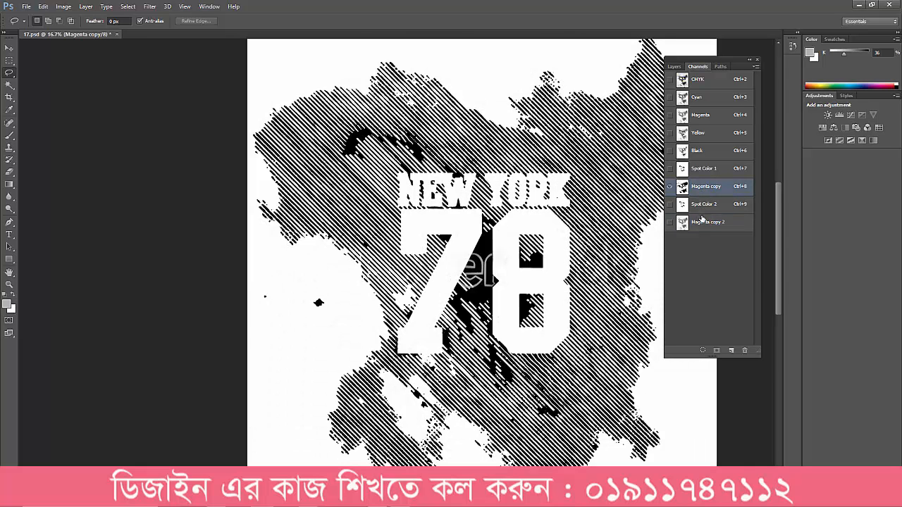
pyautogui.click(702, 221)
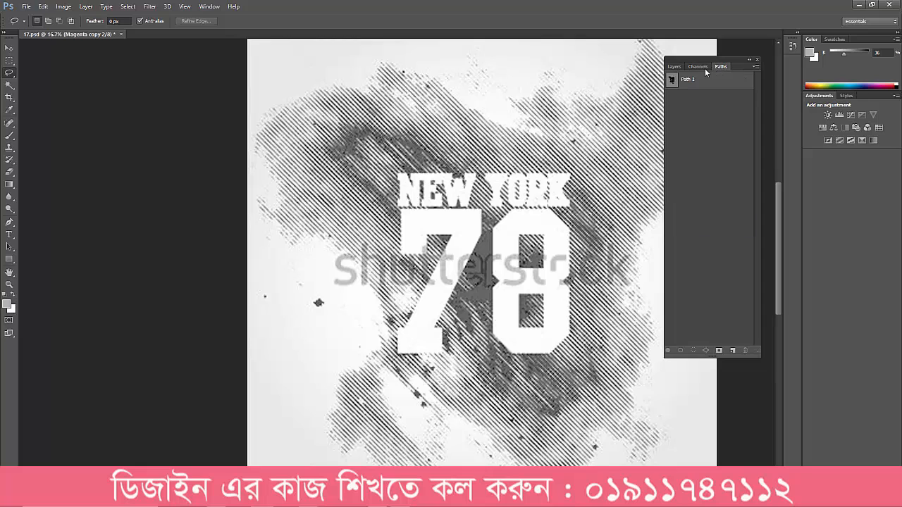
# Step: Apply Levels to the Magenta copy 2 channel with the white input at 205 and the midtone at 0.26
pyautogui.keyDown('ctrl'); pyautogui.click(454, 277); pyautogui.keyUp('ctrl')
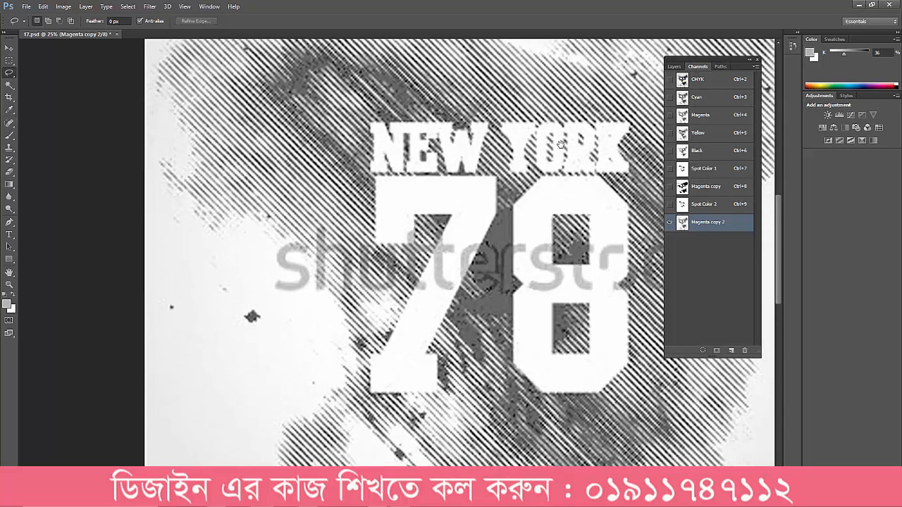
pyautogui.moveTo(561, 144); pyautogui.dragTo(416, 343)
pyautogui.keyDown('ctrl'); pyautogui.click(481, 192); pyautogui.keyUp('ctrl')
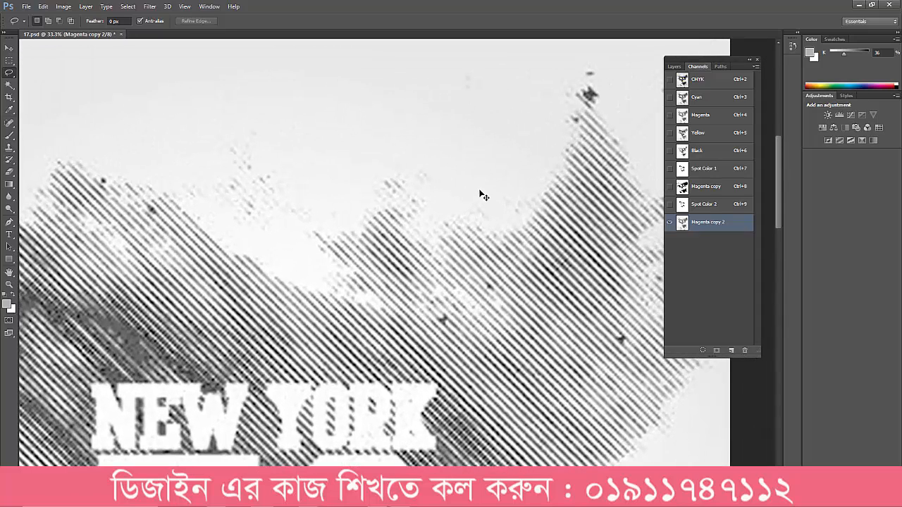
pyautogui.hotkey('ctrl', 'l')
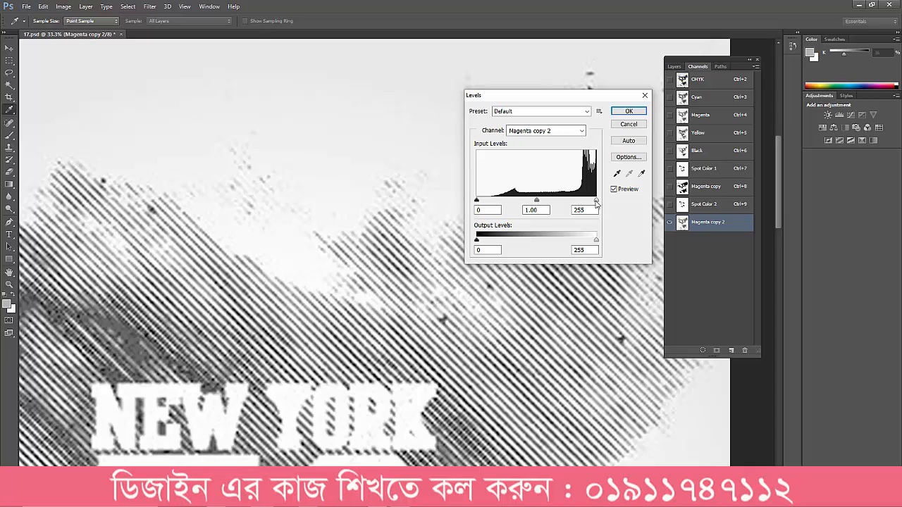
pyautogui.moveTo(596, 200); pyautogui.dragTo(557, 204)
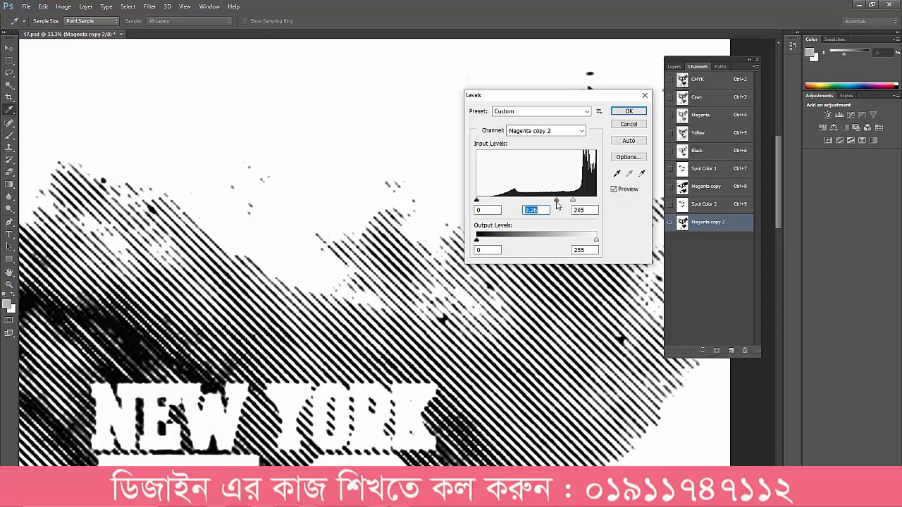
pyautogui.press('Return')
# Step: Inspect the level-adjusted Magenta copy 2 around the NEW YORK 78 lettering and compare it with Magenta copy
pyautogui.moveTo(423, 230); pyautogui.dragTo(451, 106)
pyautogui.moveTo(398, 332); pyautogui.dragTo(492, 174)
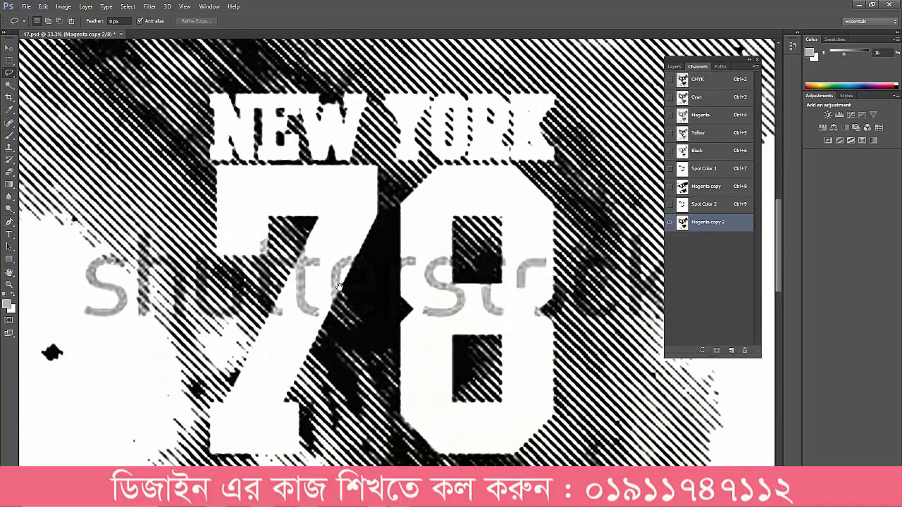
pyautogui.moveTo(327, 310); pyautogui.dragTo(413, 280)
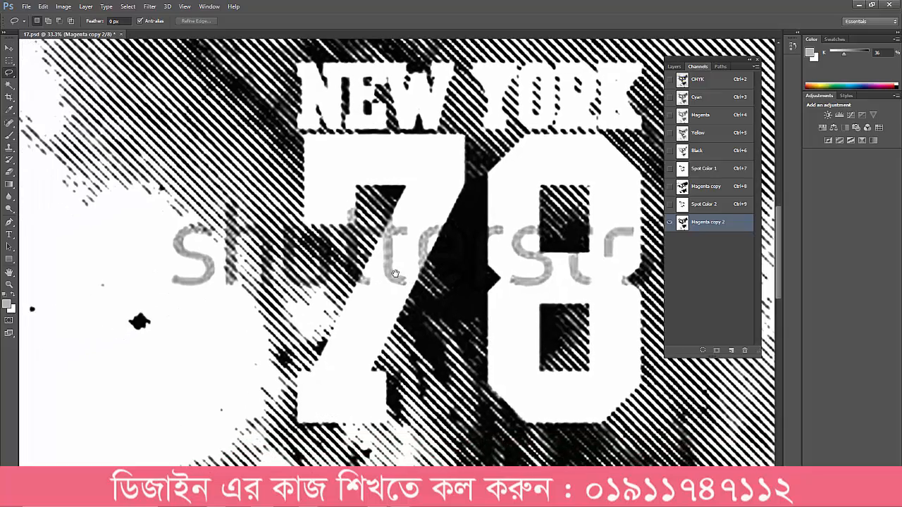
pyautogui.scroll(-1, 441, 276)
pyautogui.click(712, 193)
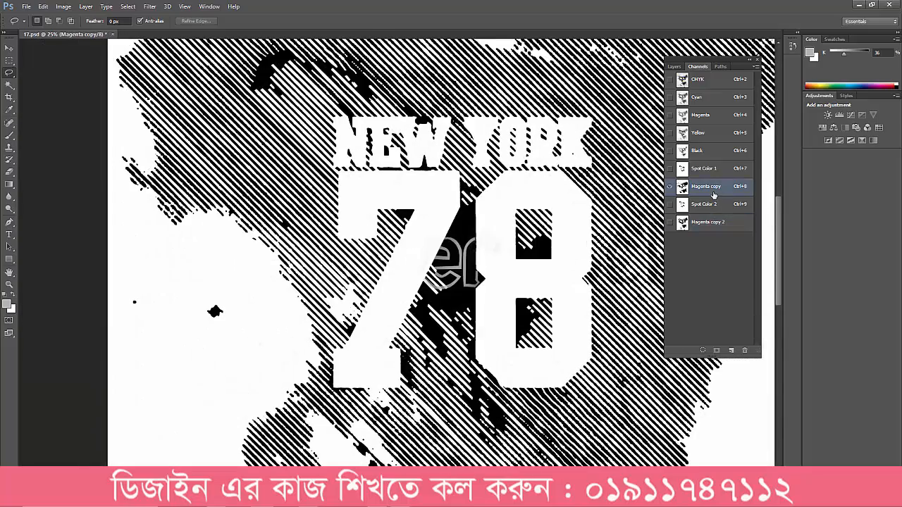
pyautogui.click(712, 223)
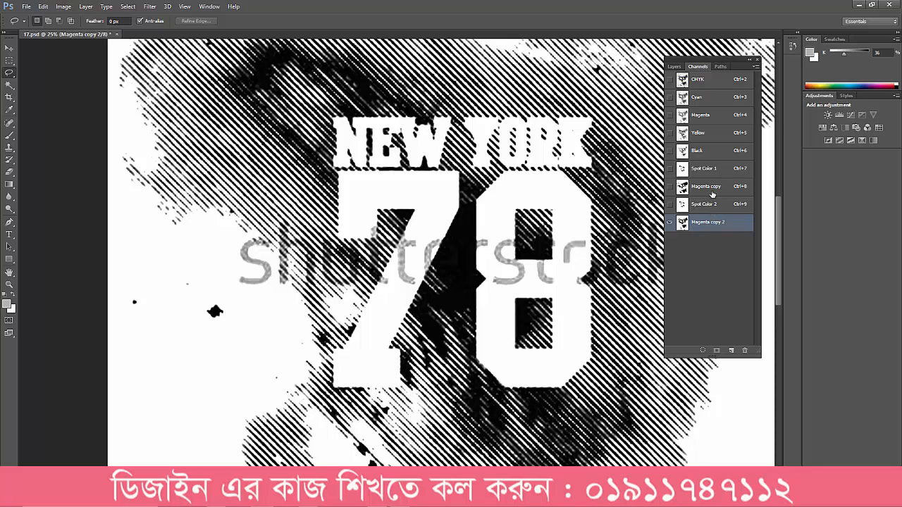
pyautogui.click(712, 191)
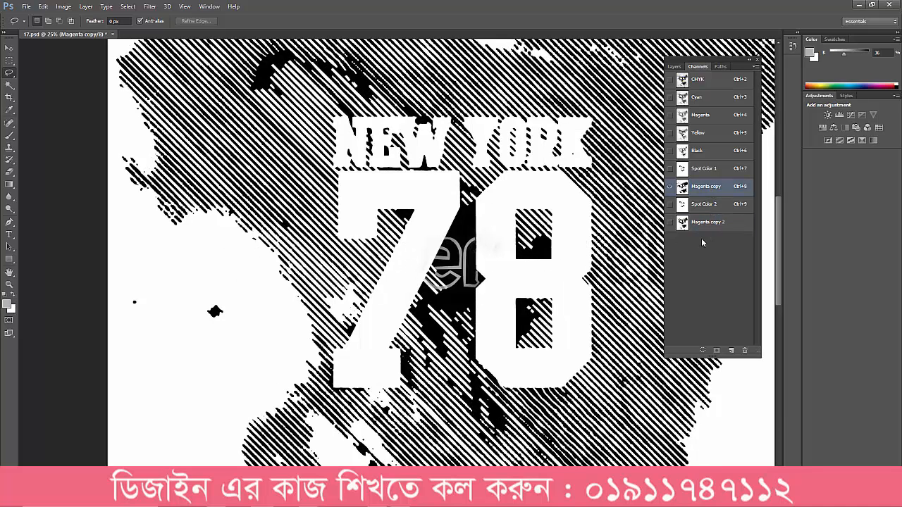
pyautogui.click(703, 224)
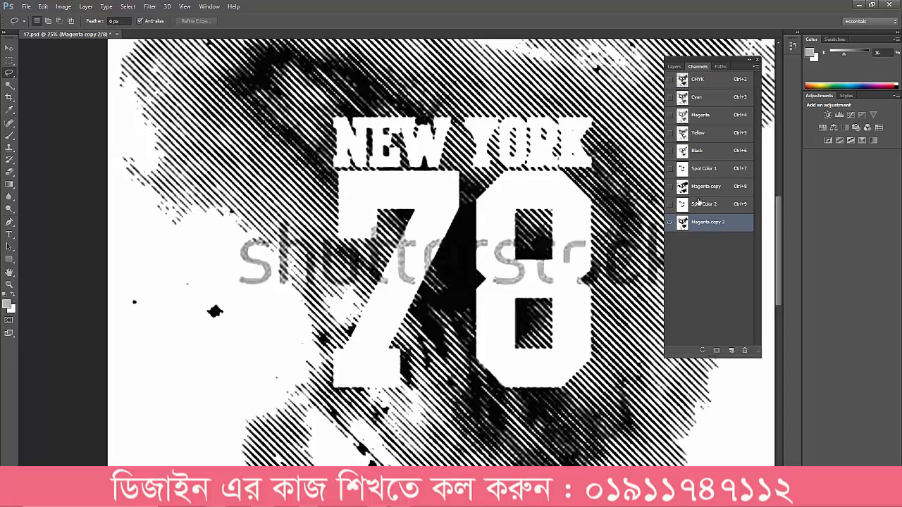
pyautogui.click(701, 188)
pyautogui.hotkey('ctrl', '+')
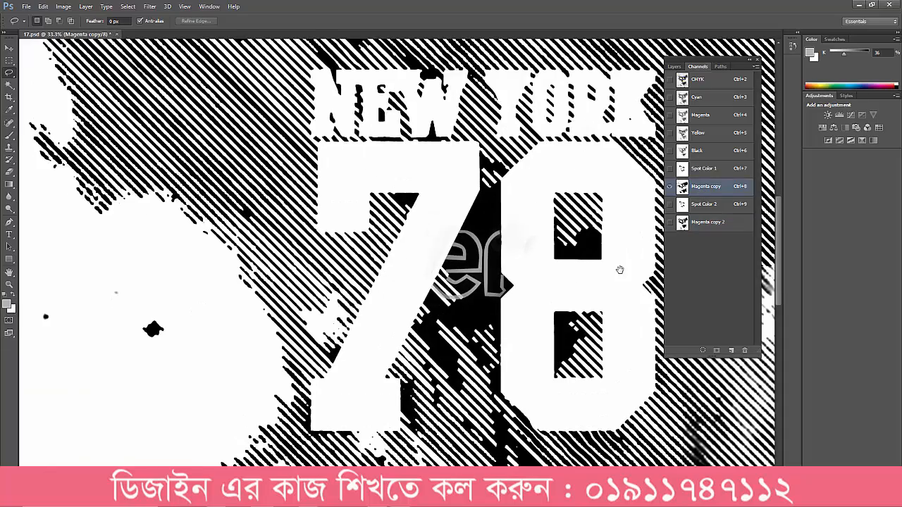
# Step: Erase the grey watermark letter "s" from the white area beside the 7 in the Magenta copy 2 channel
pyautogui.click(692, 223)
pyautogui.scroll(3, 282, 281)
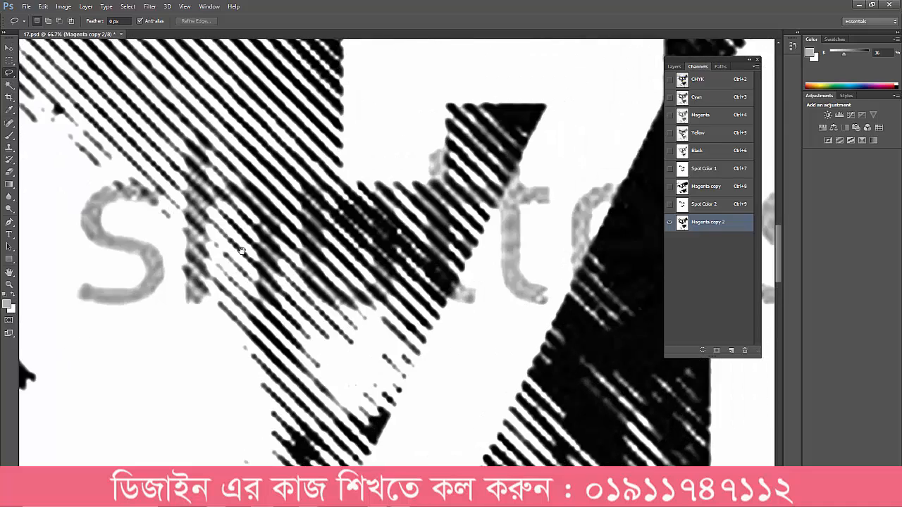
pyautogui.scroll(3, 294, 296)
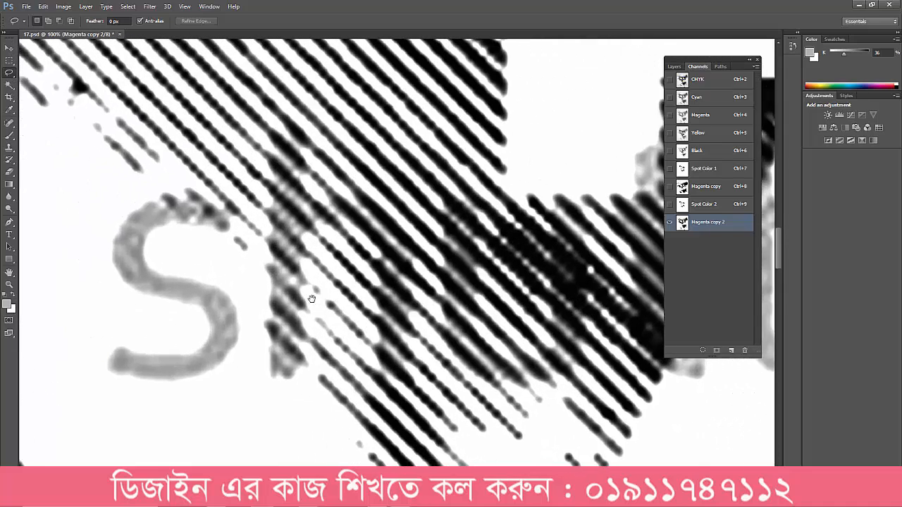
pyautogui.press('e')
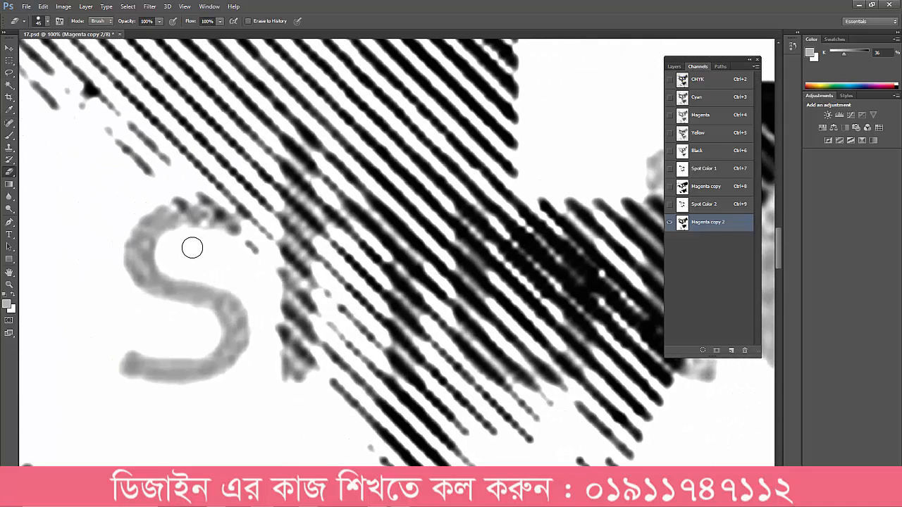
pyautogui.moveTo(178, 223)
pyautogui.mouseDown()
pyautogui.moveTo(146, 233)
pyautogui.moveTo(145, 243)
pyautogui.moveTo(235, 320)
pyautogui.moveTo(232, 300)
pyautogui.moveTo(246, 331)
pyautogui.moveTo(236, 361)
pyautogui.moveTo(176, 384)
pyautogui.moveTo(132, 371)
pyautogui.moveTo(196, 371)
pyautogui.moveTo(233, 333)
pyautogui.moveTo(217, 318)
pyautogui.mouseUp()
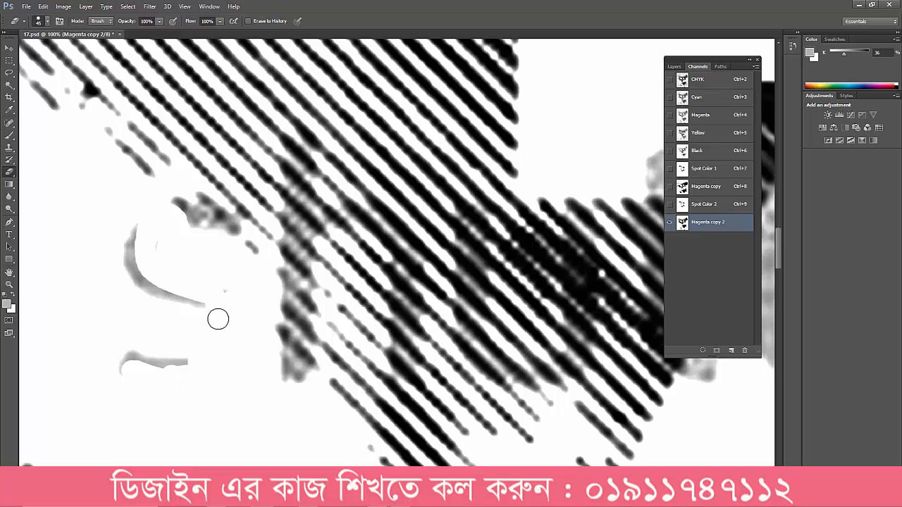
pyautogui.moveTo(421, 282); pyautogui.dragTo(397, 273)
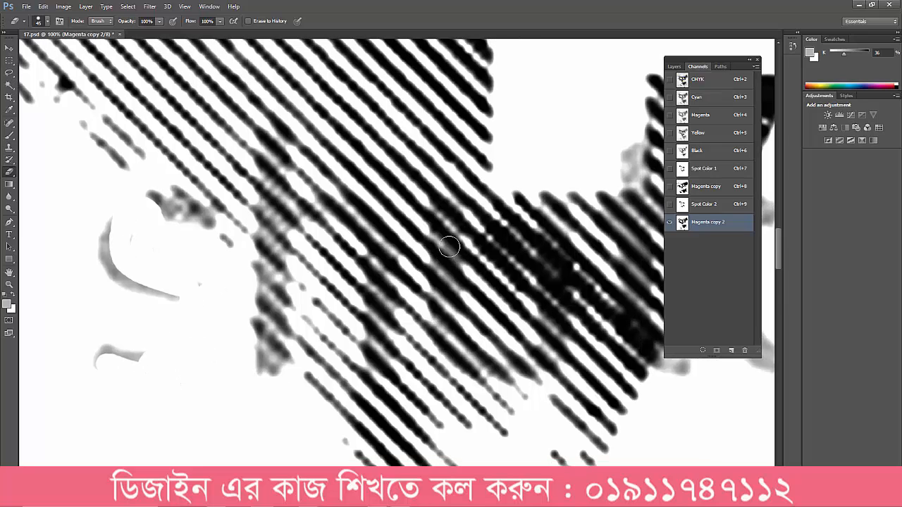
pyautogui.moveTo(133, 288)
pyautogui.mouseDown()
pyautogui.moveTo(114, 215)
pyautogui.moveTo(108, 257)
pyautogui.moveTo(120, 280)
pyautogui.moveTo(104, 250)
pyautogui.moveTo(108, 350)
pyautogui.mouseUp()
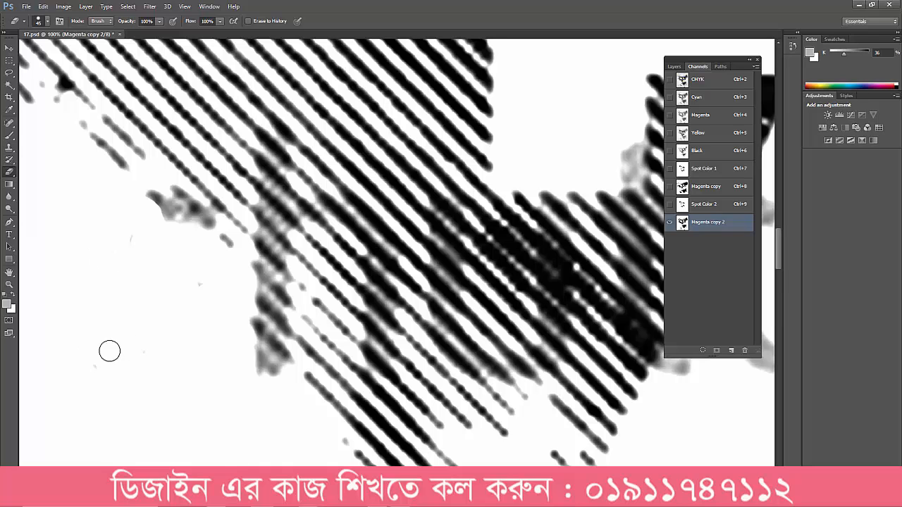
# Step: Show Magenta copy and toggle Magenta copy 2 over it to check how their diagonal lines match
pyautogui.click(704, 186)
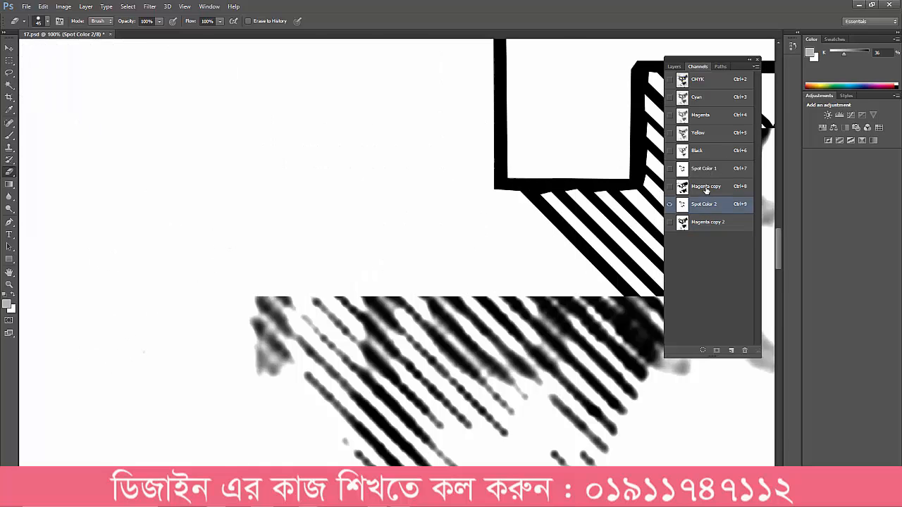
pyautogui.click(670, 223)
pyautogui.click(670, 223)
pyautogui.click(670, 223)
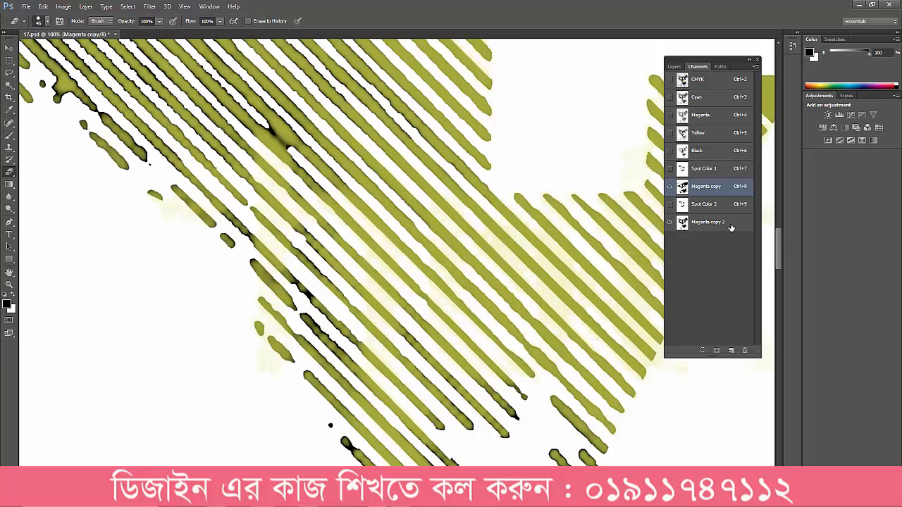
pyautogui.click(726, 222)
pyautogui.click(710, 188)
pyautogui.click(670, 222)
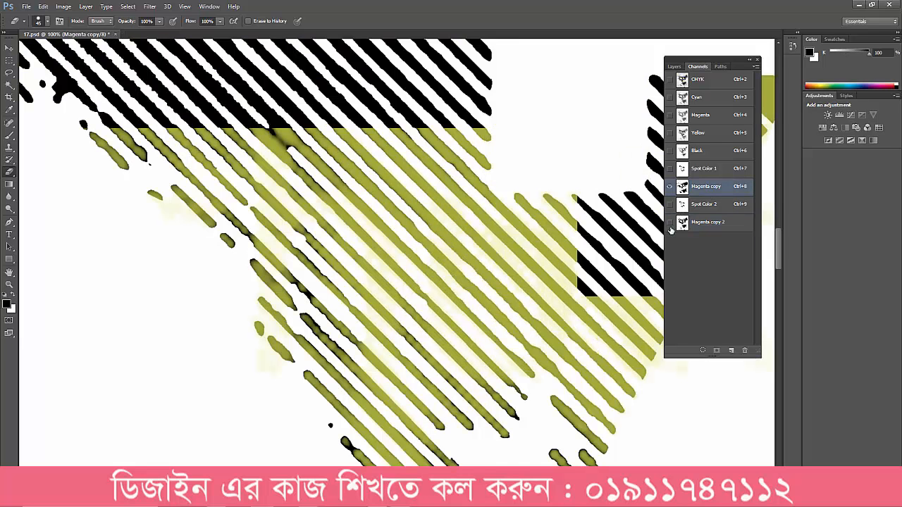
# Step: Compare the cleaned Magenta copy with Magenta copy 2 across the whole NEW YORK 78 artwork
pyautogui.scroll(-4, 408, 242)
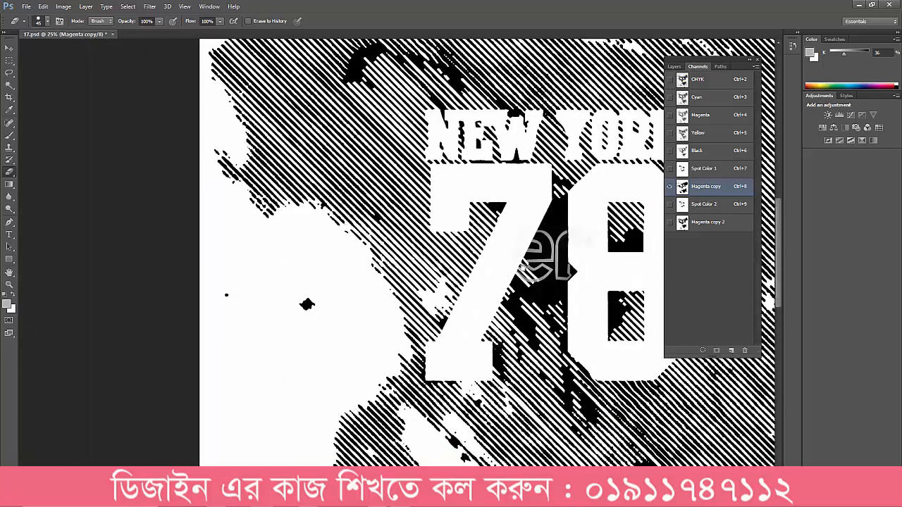
pyautogui.moveTo(537, 268); pyautogui.dragTo(378, 291)
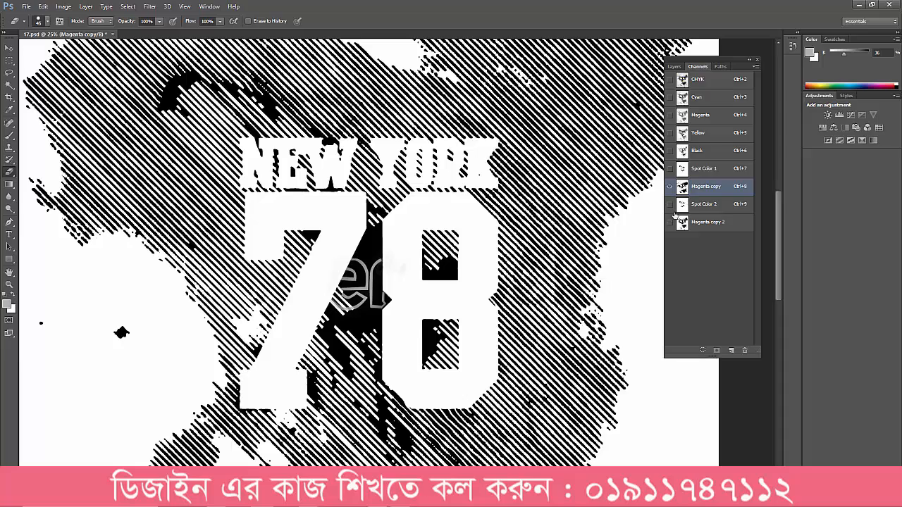
pyautogui.click(705, 224)
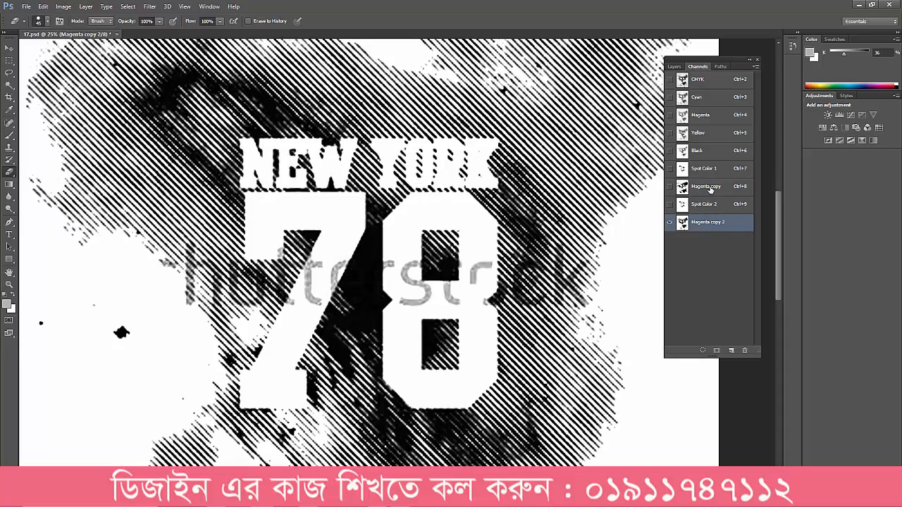
pyautogui.click(708, 187)
pyautogui.click(710, 224)
pyautogui.click(713, 189)
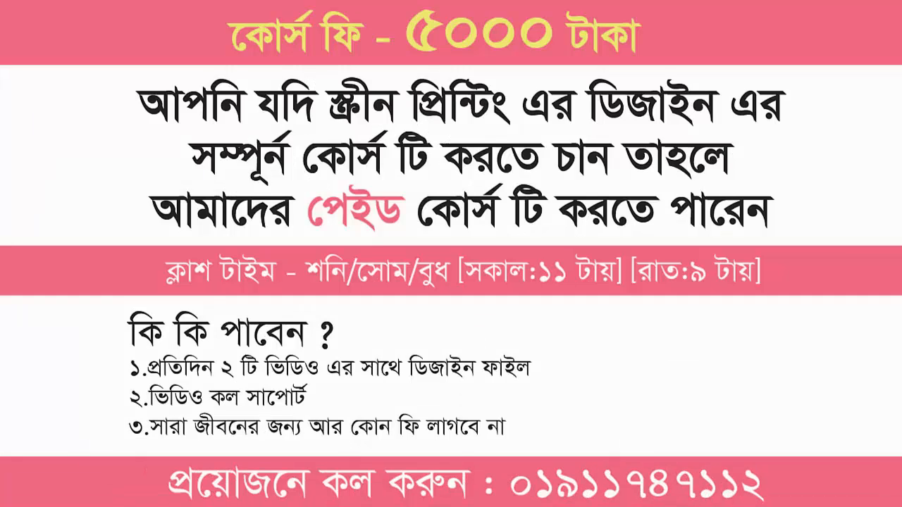